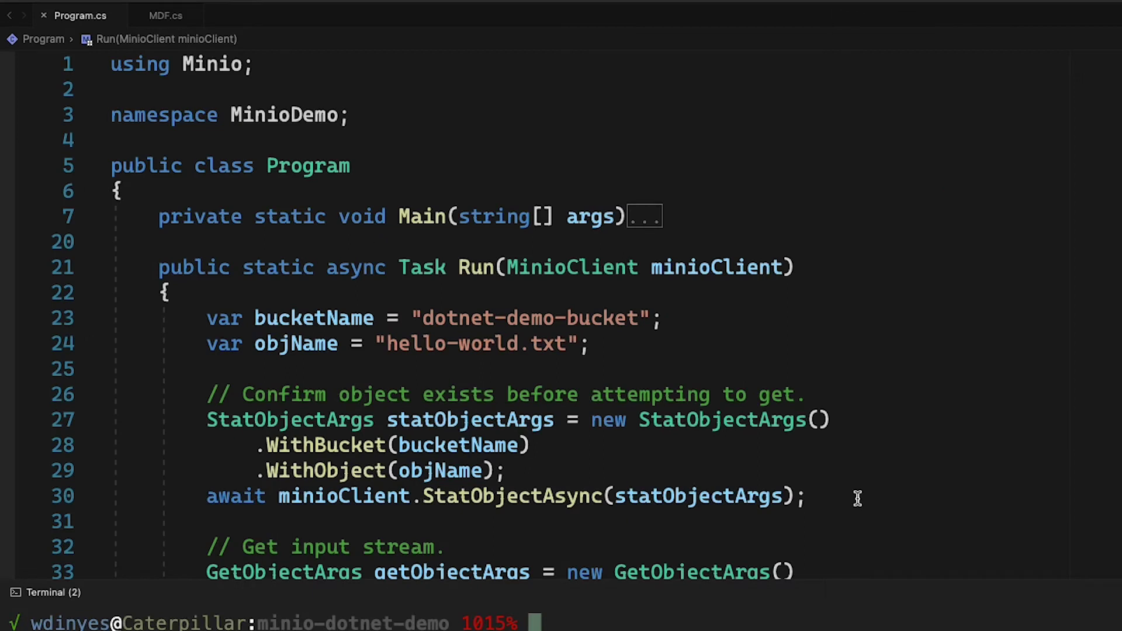
scroll(858, 497, down, 1)
scroll(857, 499, down, 3)
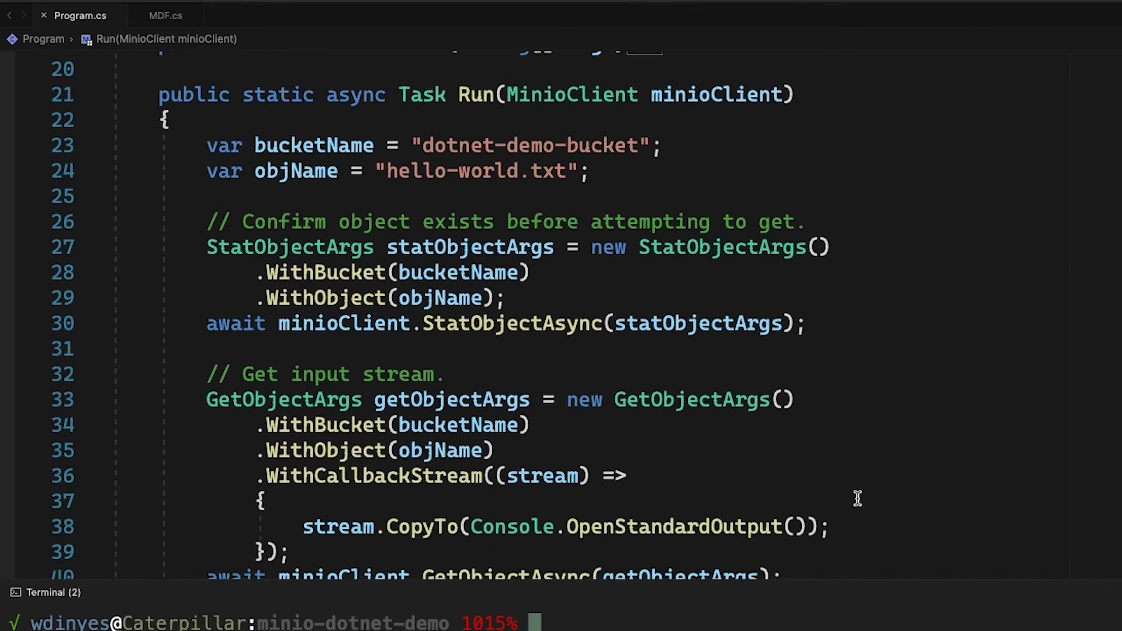
scroll(857, 498, down, 1)
scroll(857, 498, down, 1)
scroll(857, 498, down, 1)
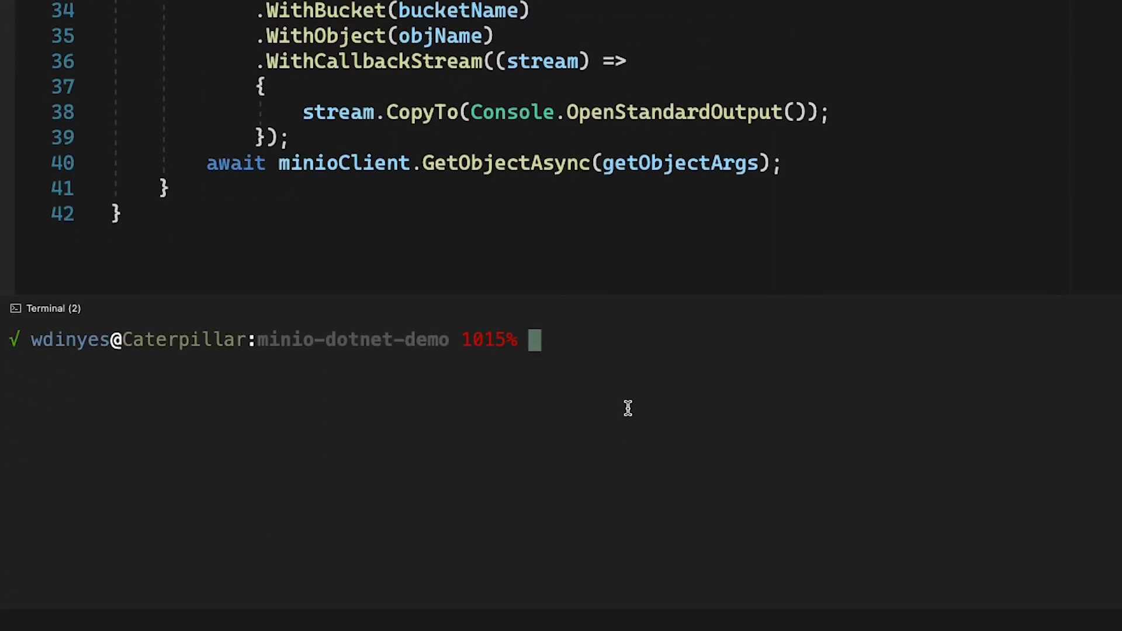
text(dotn)
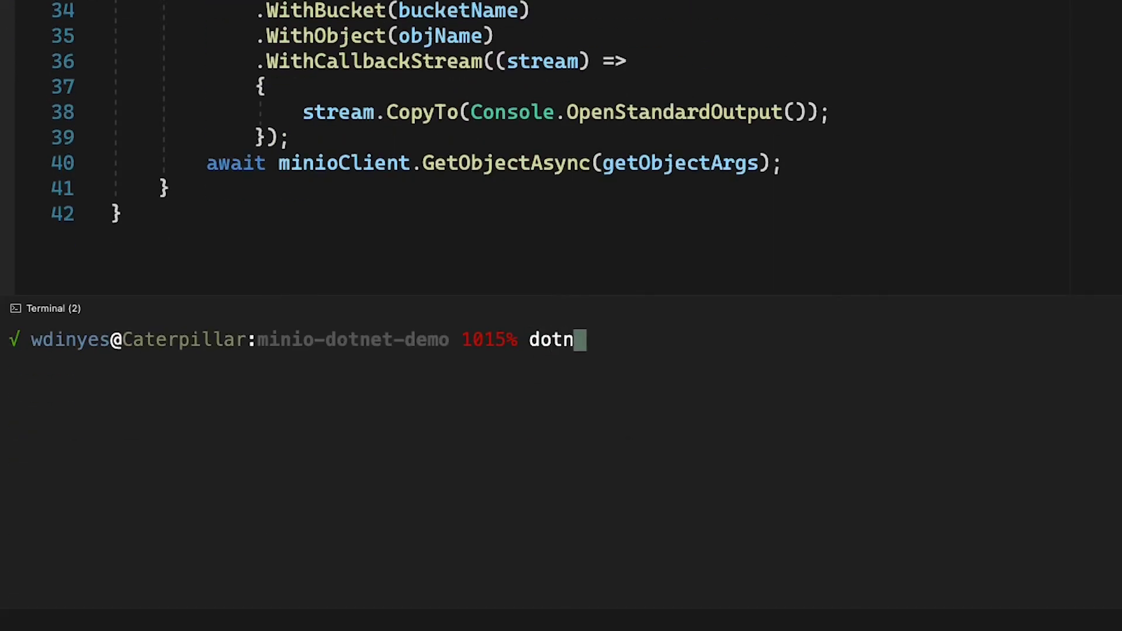
text(et run)
Run dotnet run so the full hello-world.txt lorem ipsum text prints in the terminal.
key(Return)
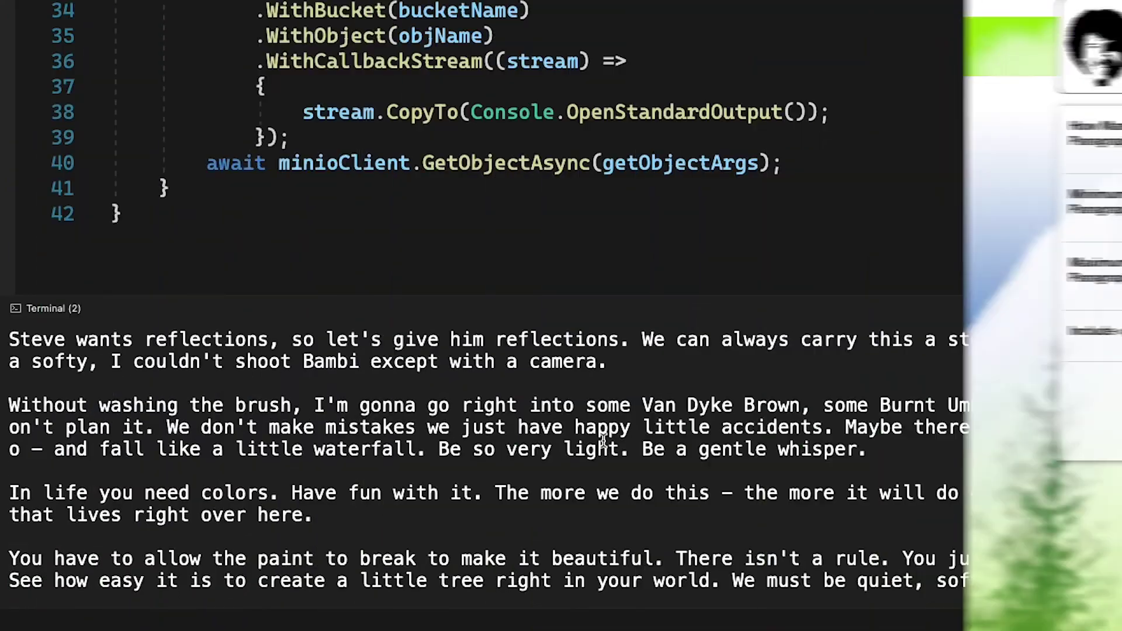
scroll(603, 443, up, 1)
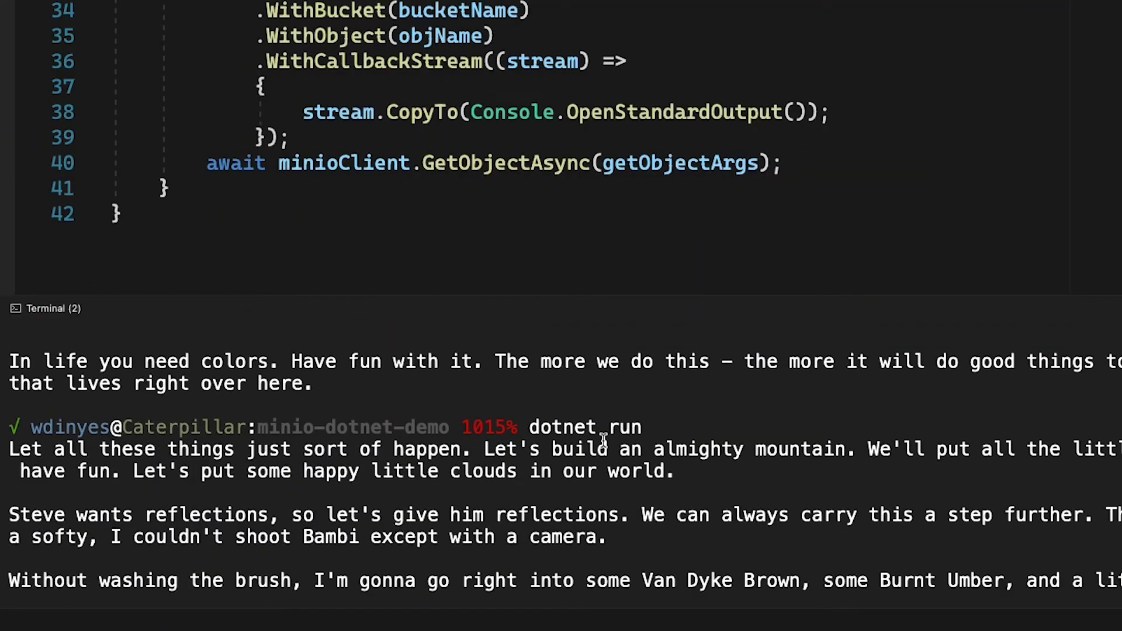
scroll(603, 441, down, 1)
scroll(603, 443, down, 1)
scroll(602, 440, down, 4)
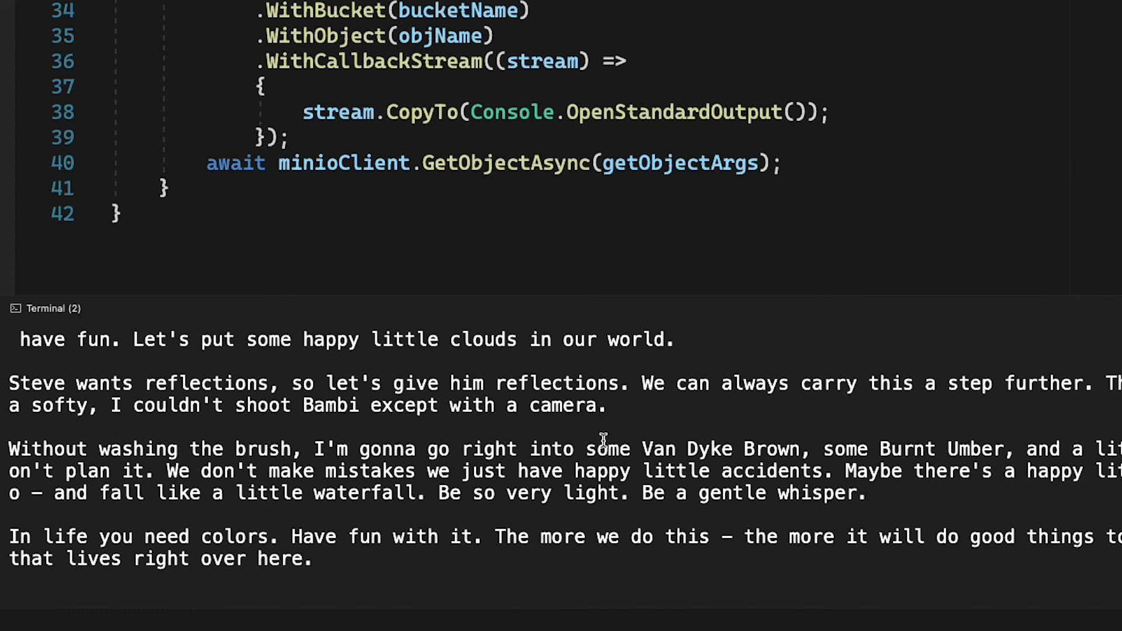
scroll(604, 440, down, 6)
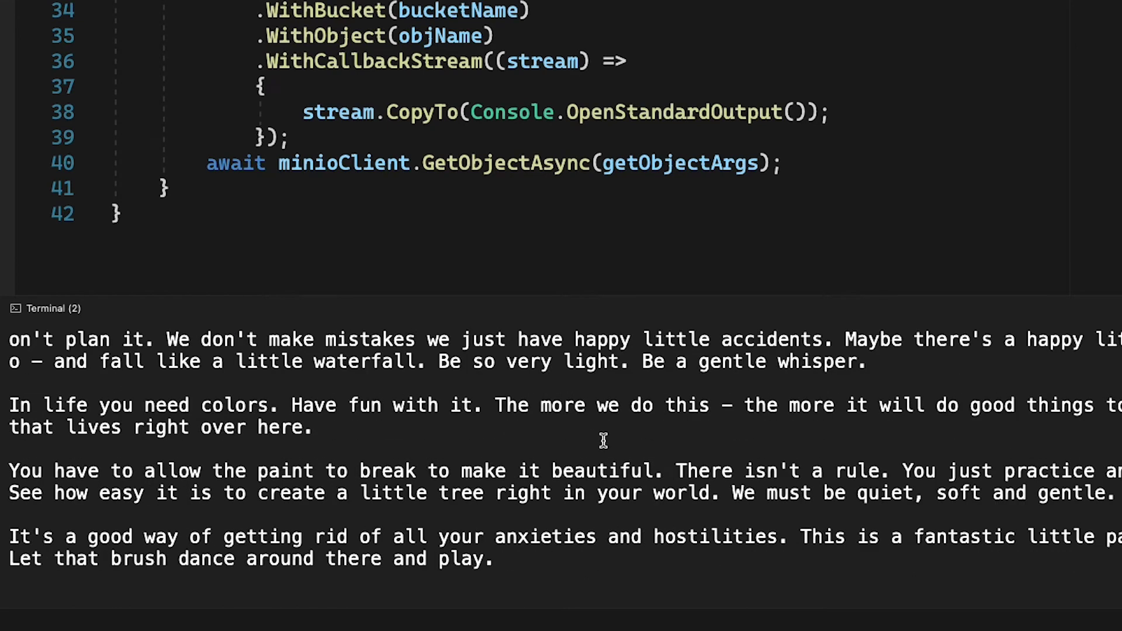
scroll(603, 441, down, 5)
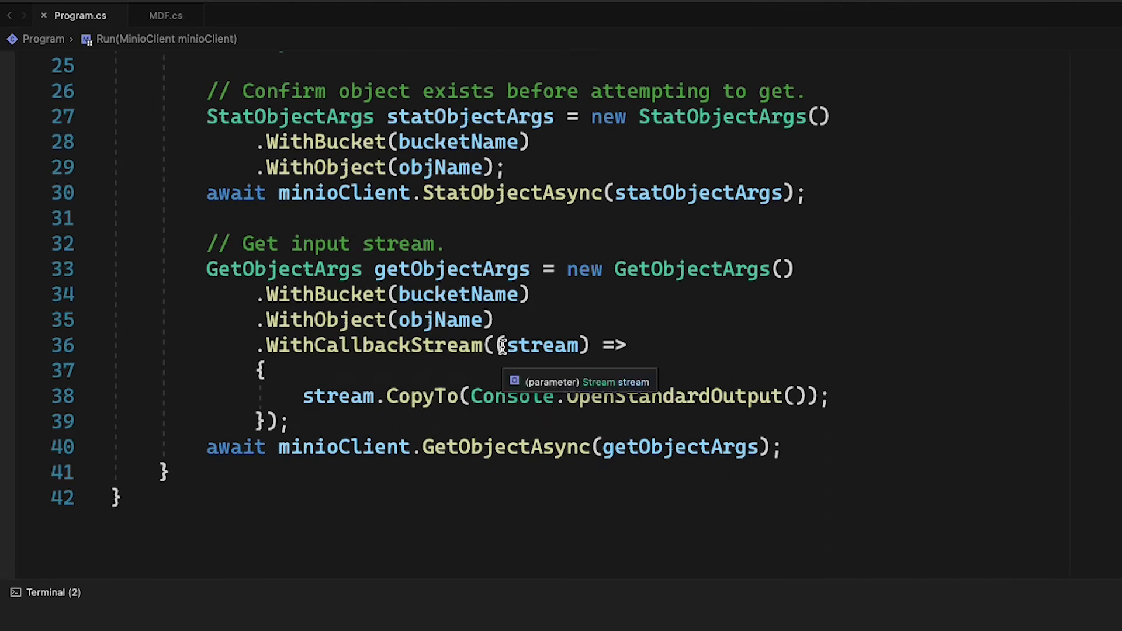
click(527, 327)
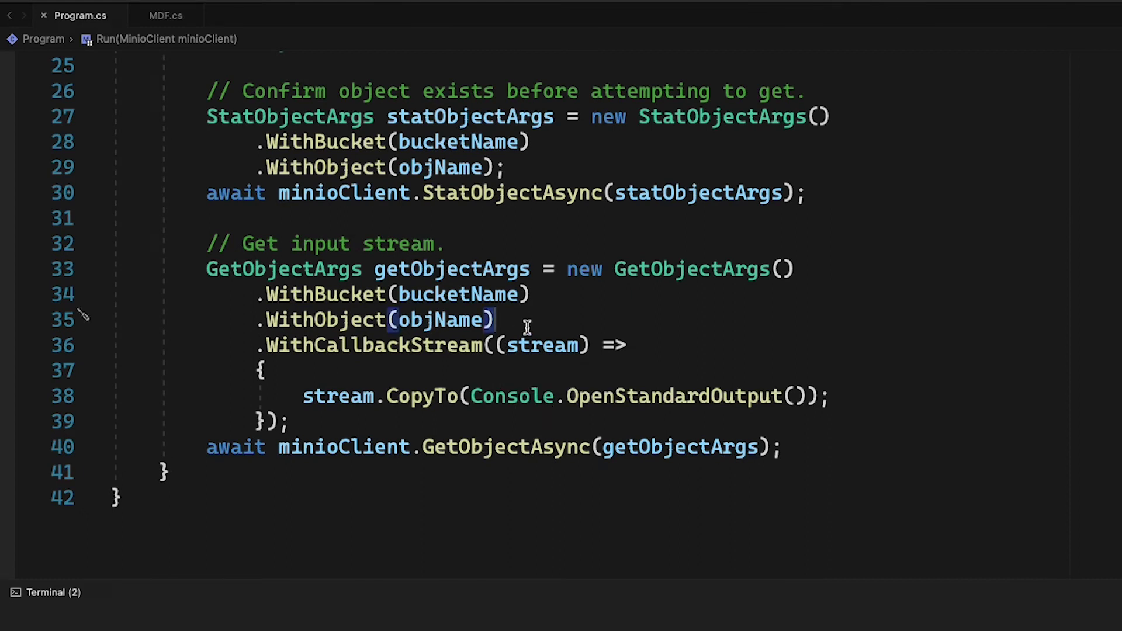
Add .WithOffsetAndLength(1002L, 60L) to getObjectArgs below .WithObject(objName).
key(Return)
text(.Wit)
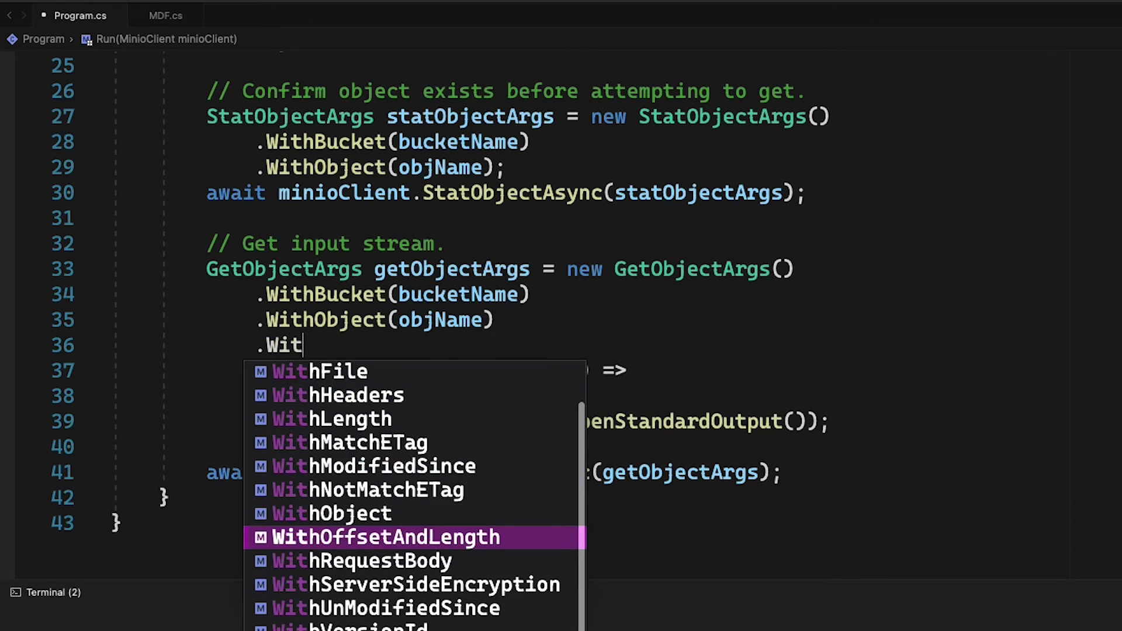
text(h)
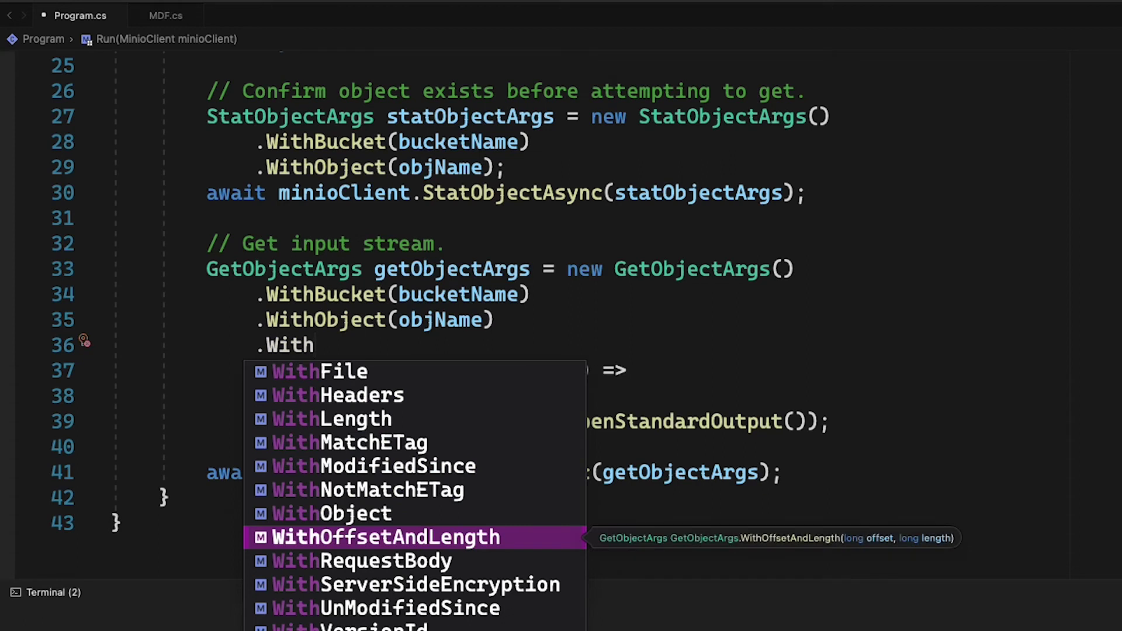
key(Tab)
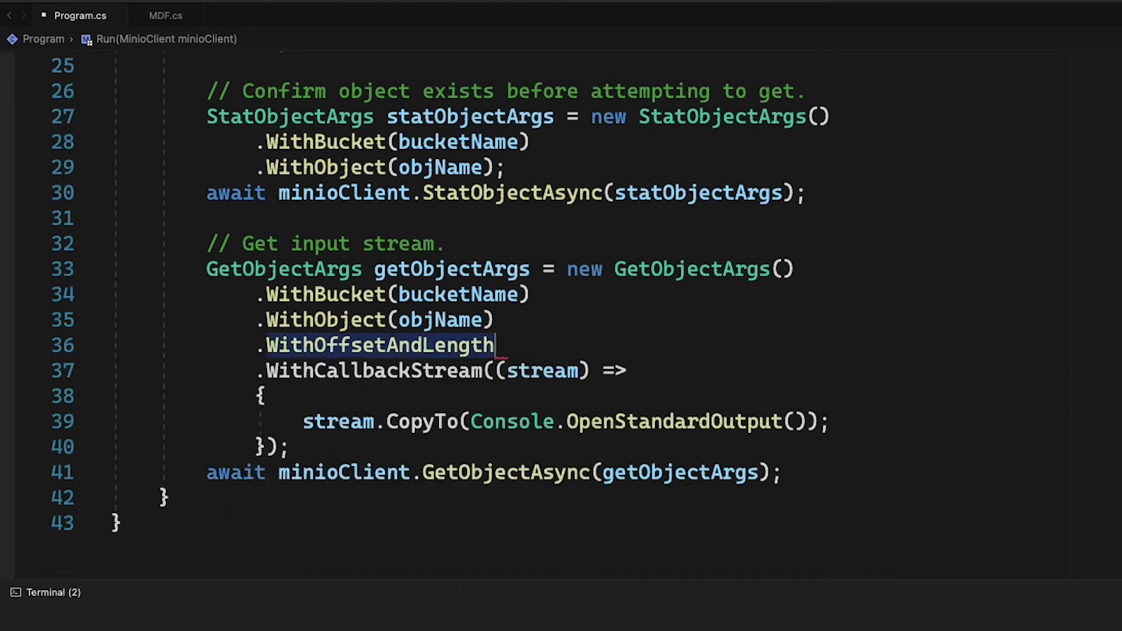
text(()
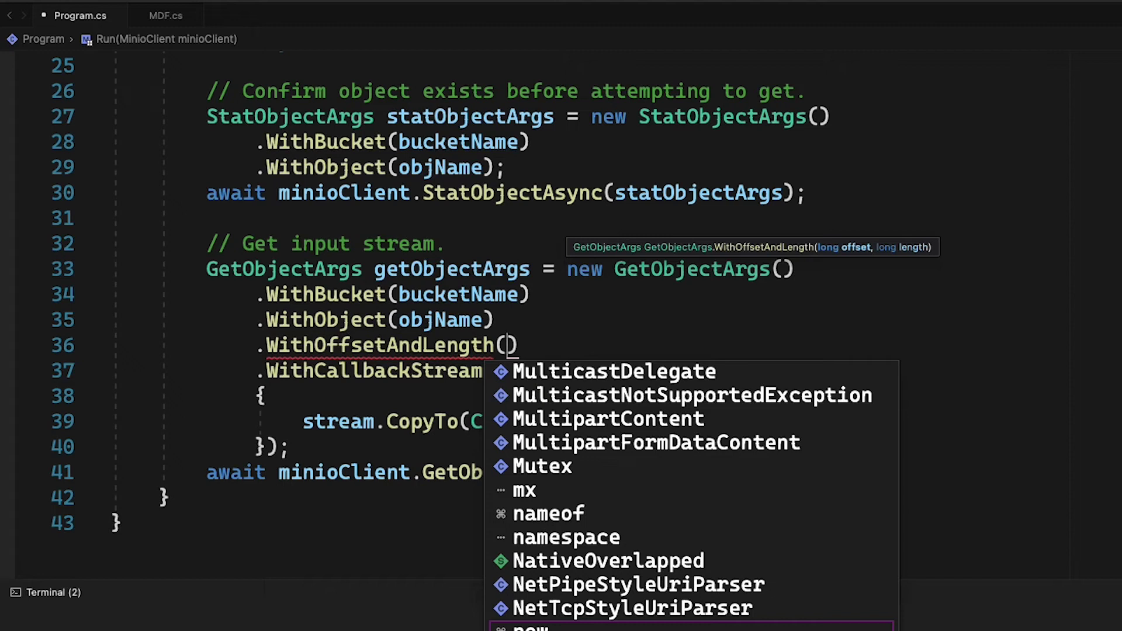
text(1002)
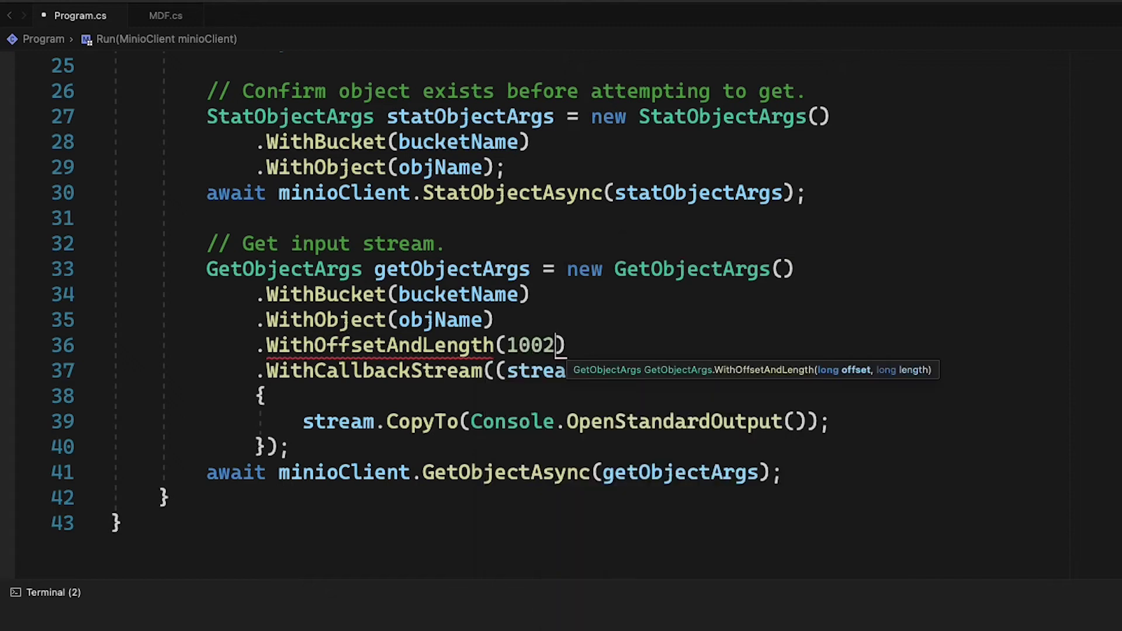
text(L, )
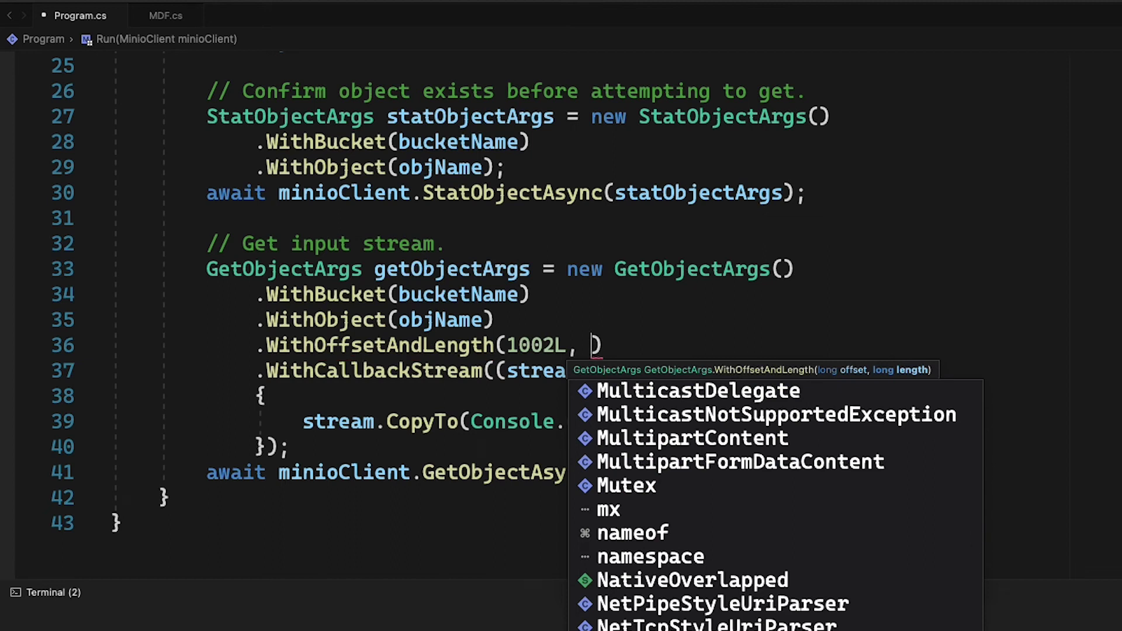
text(60)
text(L)
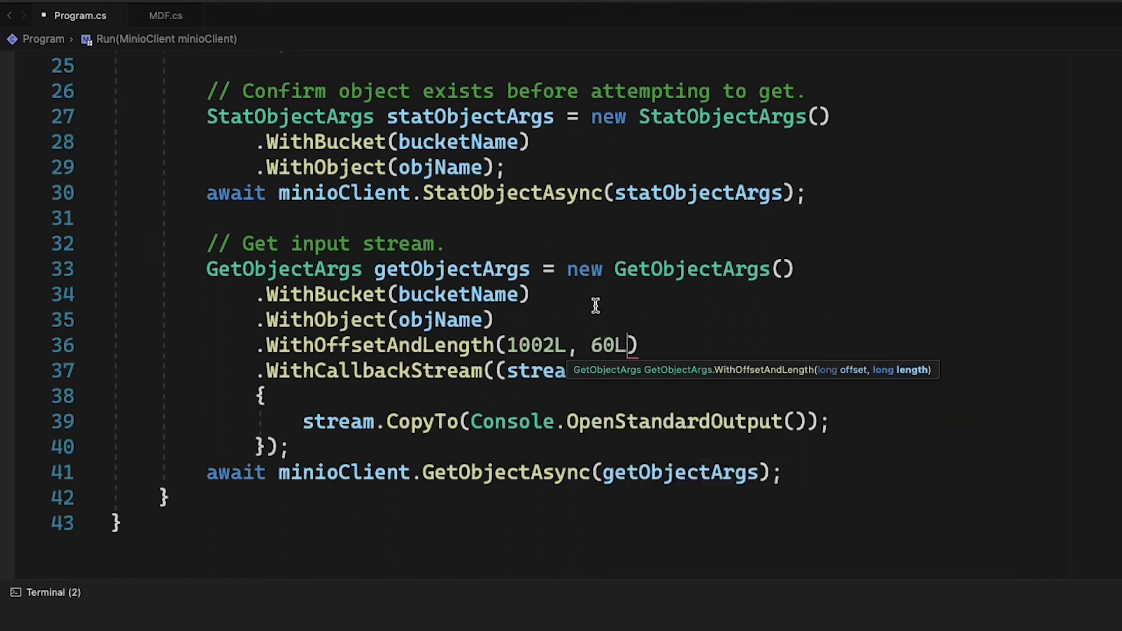
click(688, 343)
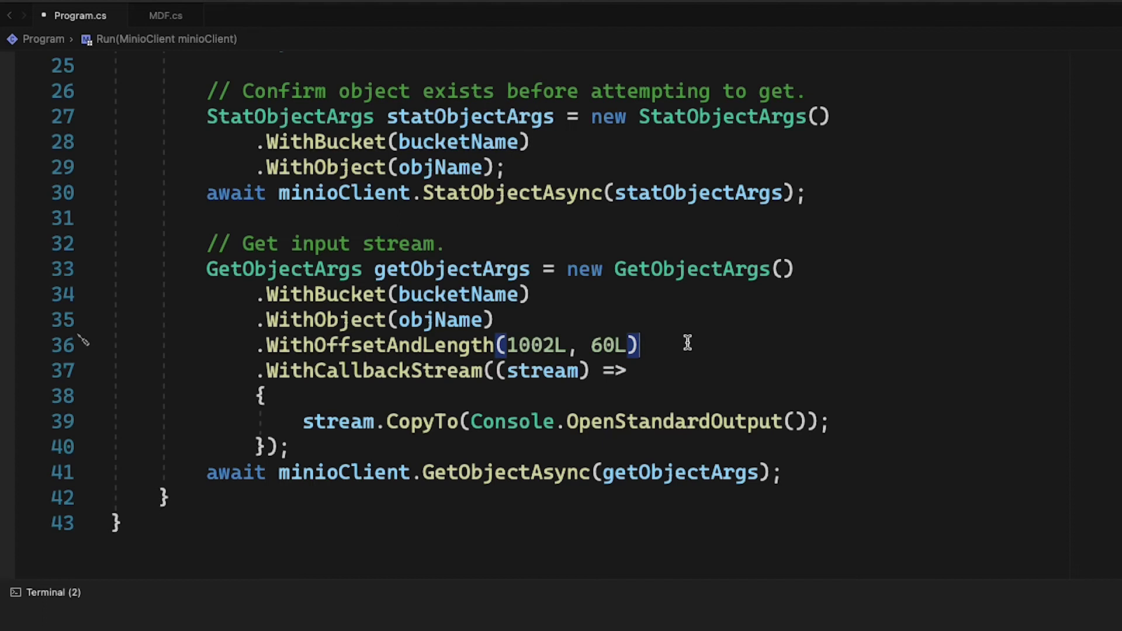
key(ctrl+grave)
Run dotnet run so only the single 60-byte sentence prints in the terminal.
click(687, 541)
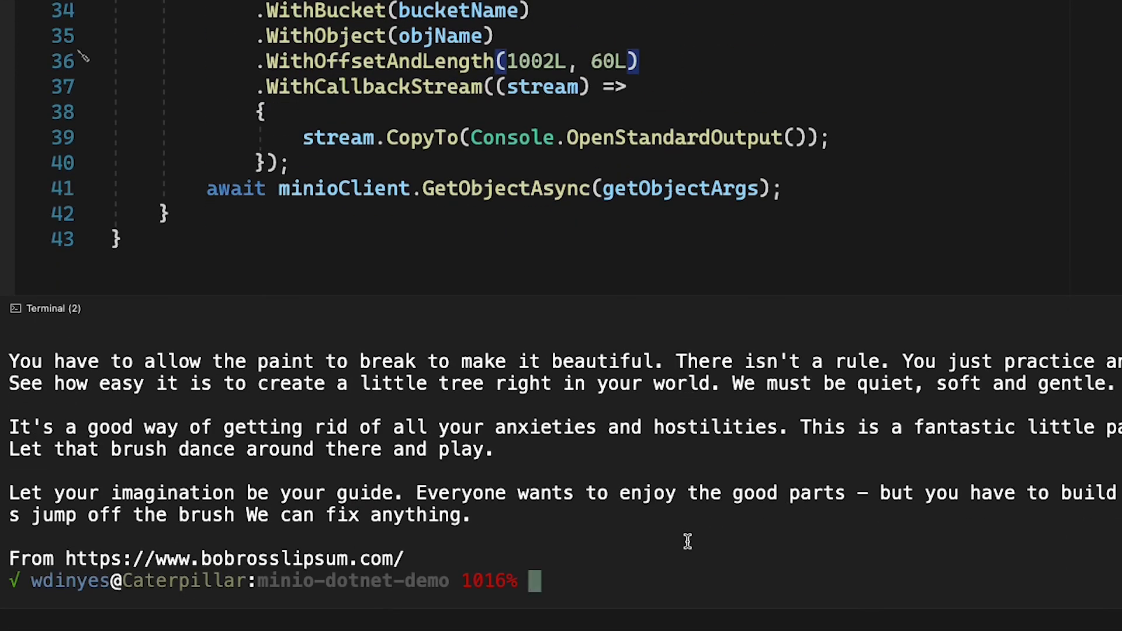
text(dotnet run)
key(Return)
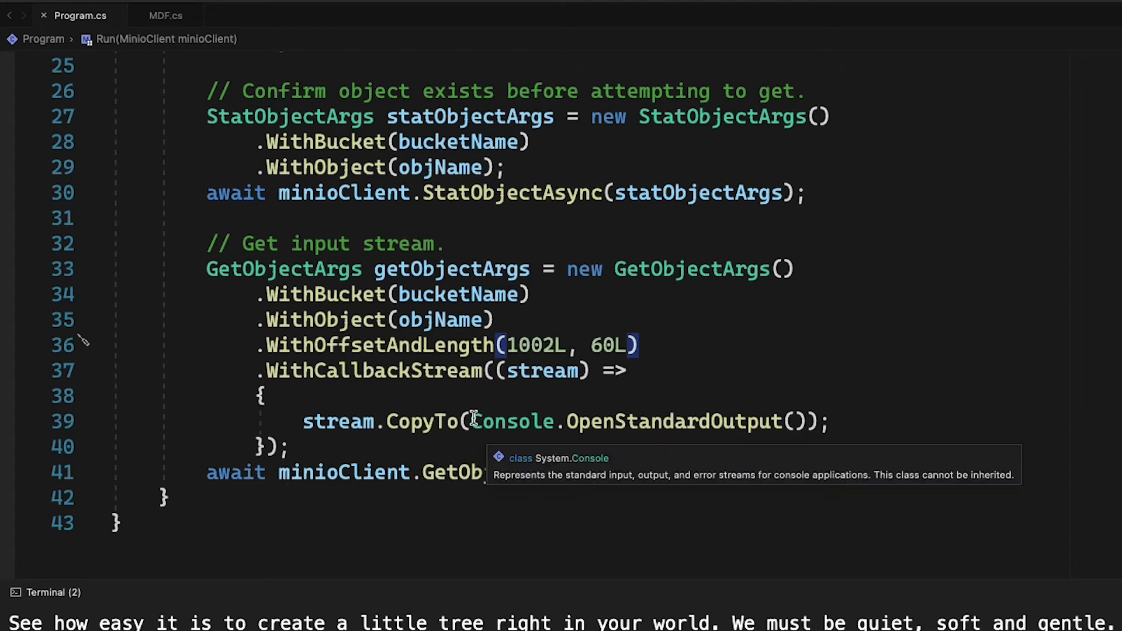
Replace the WithCallbackStream block with .WithFile("/tmp/dl/practice.txt"); and run the demo.
drag(313, 370, 303, 453)
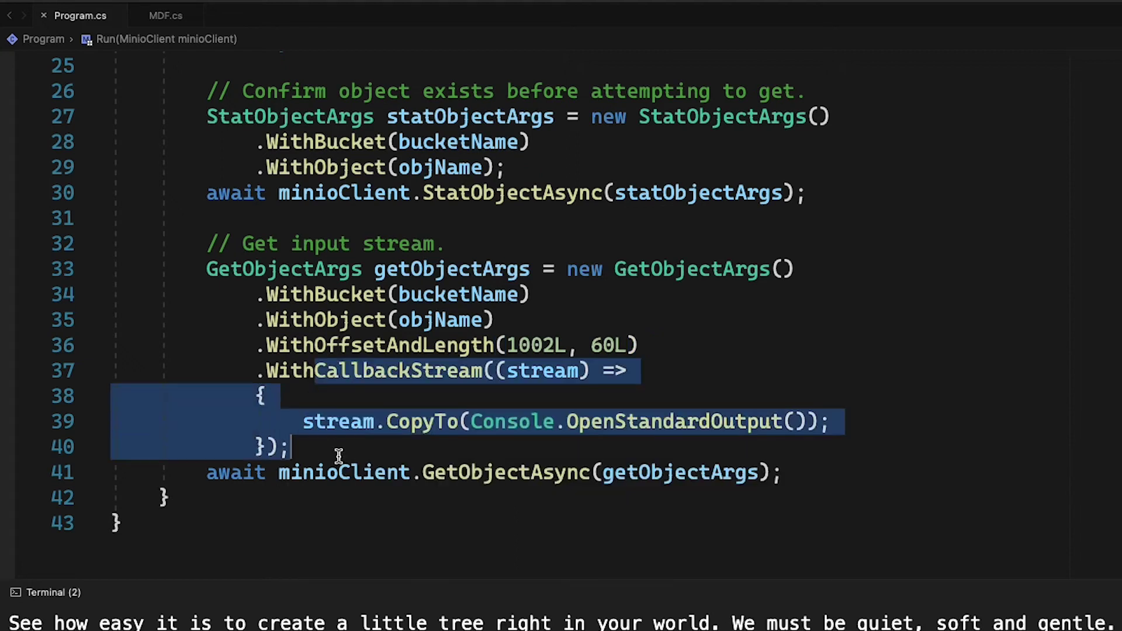
key(BackSpace)
text(F)
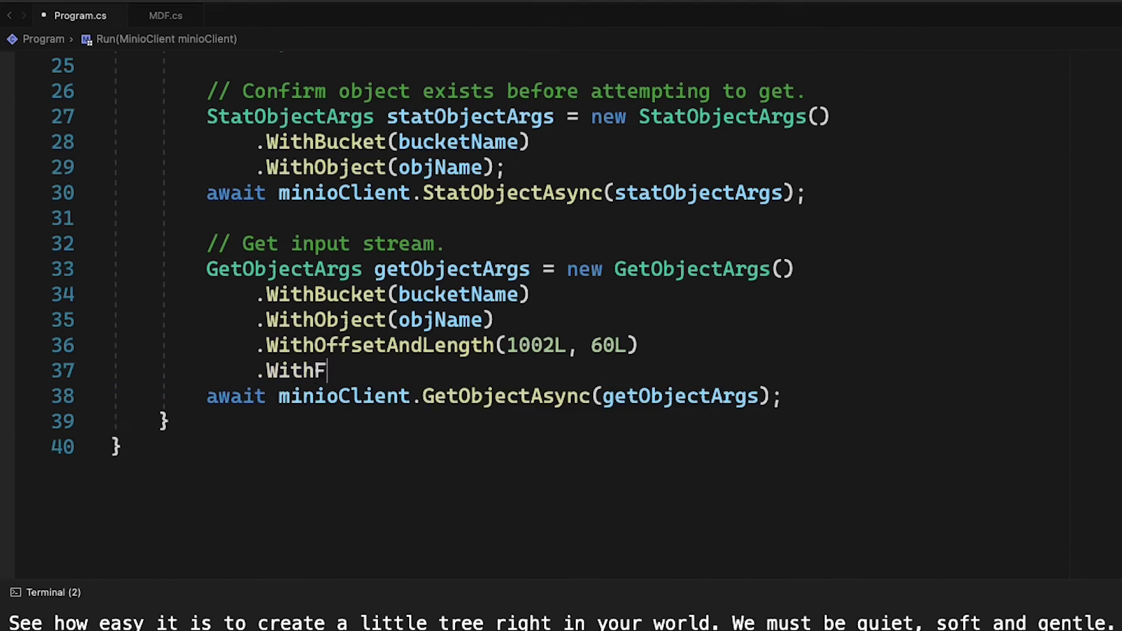
text(ile)
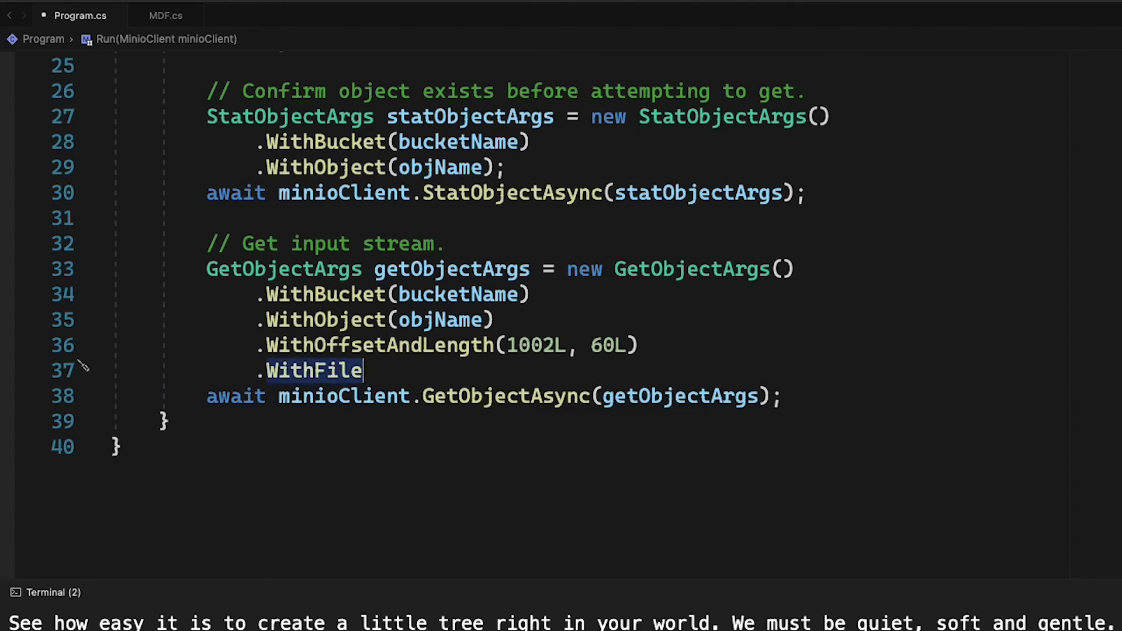
text(()
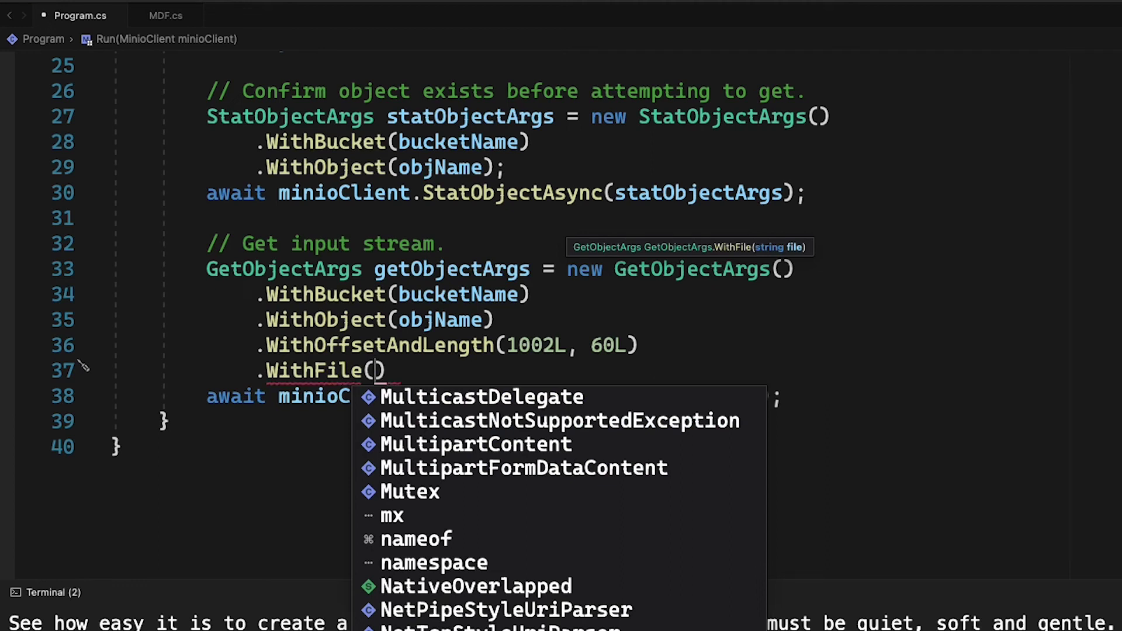
text("/tmp/)
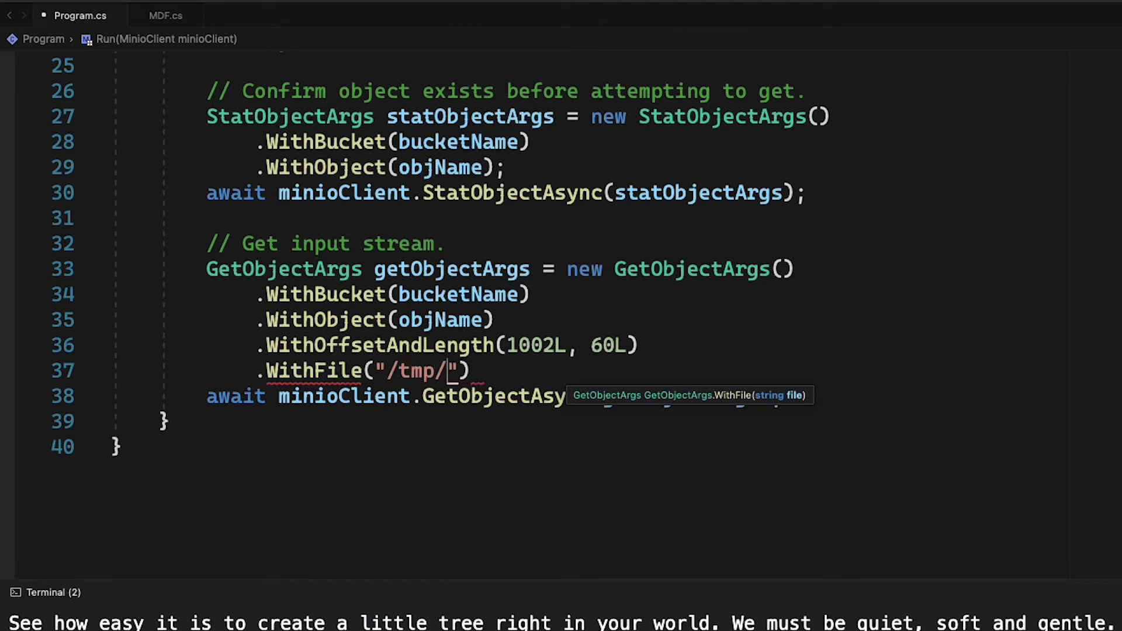
text(dl/)
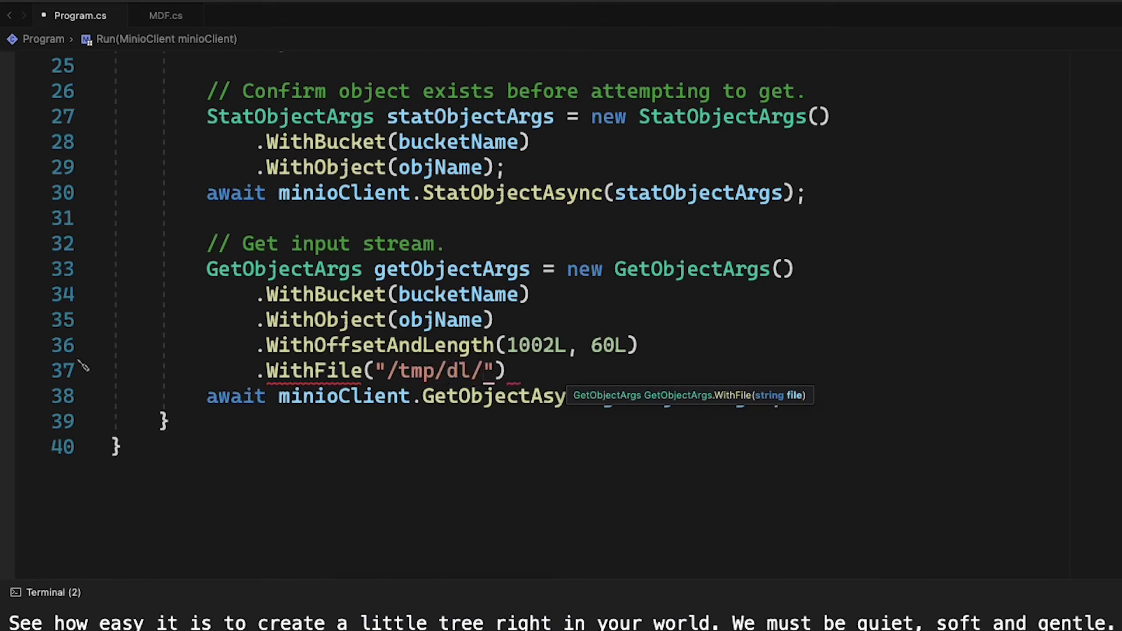
text(practice.)
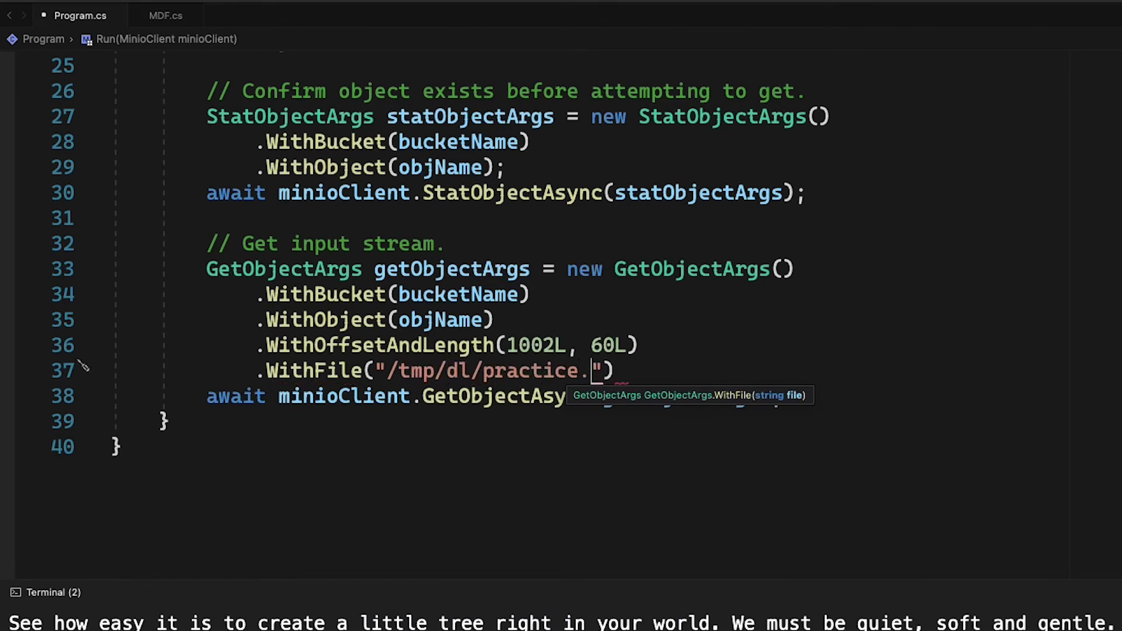
text(txt)
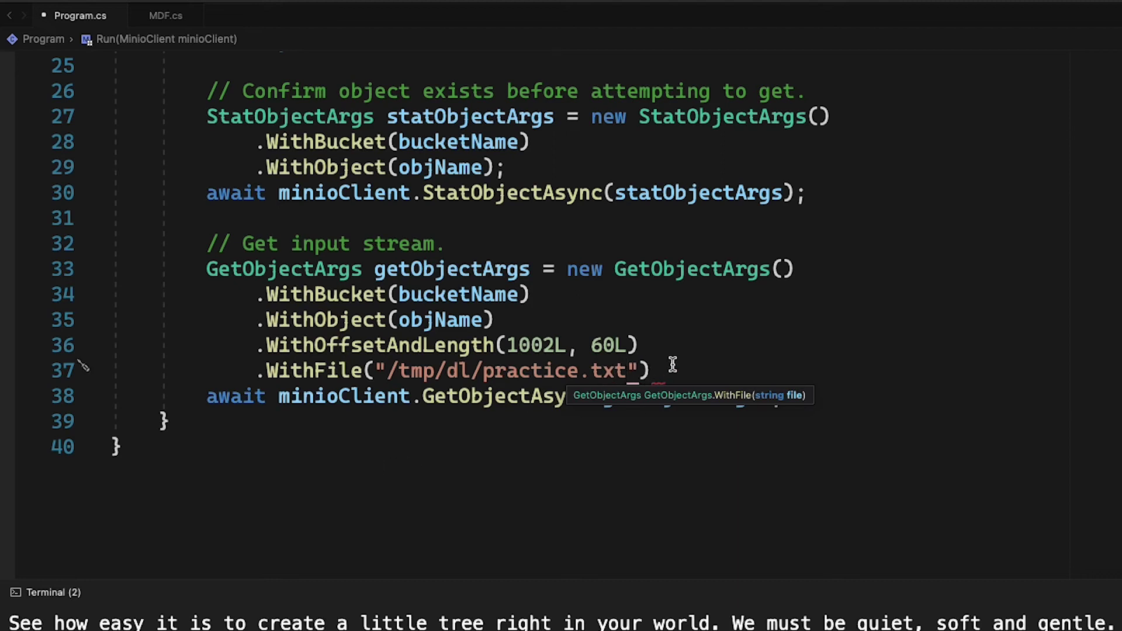
click(672, 363)
text(;)
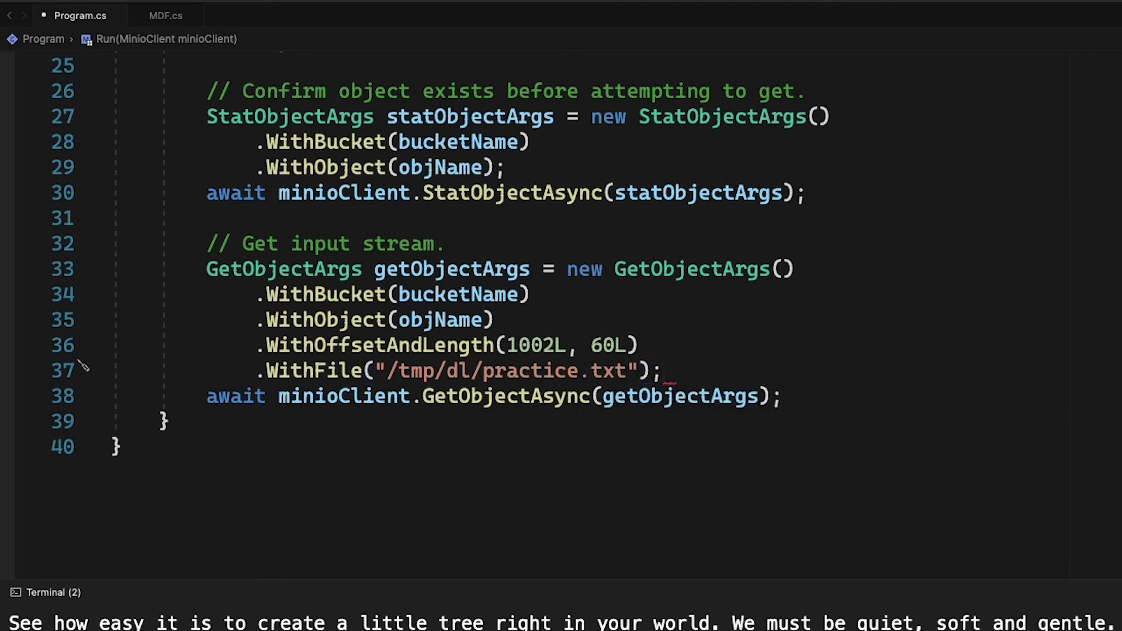
text(dotnet run)
key(Return)
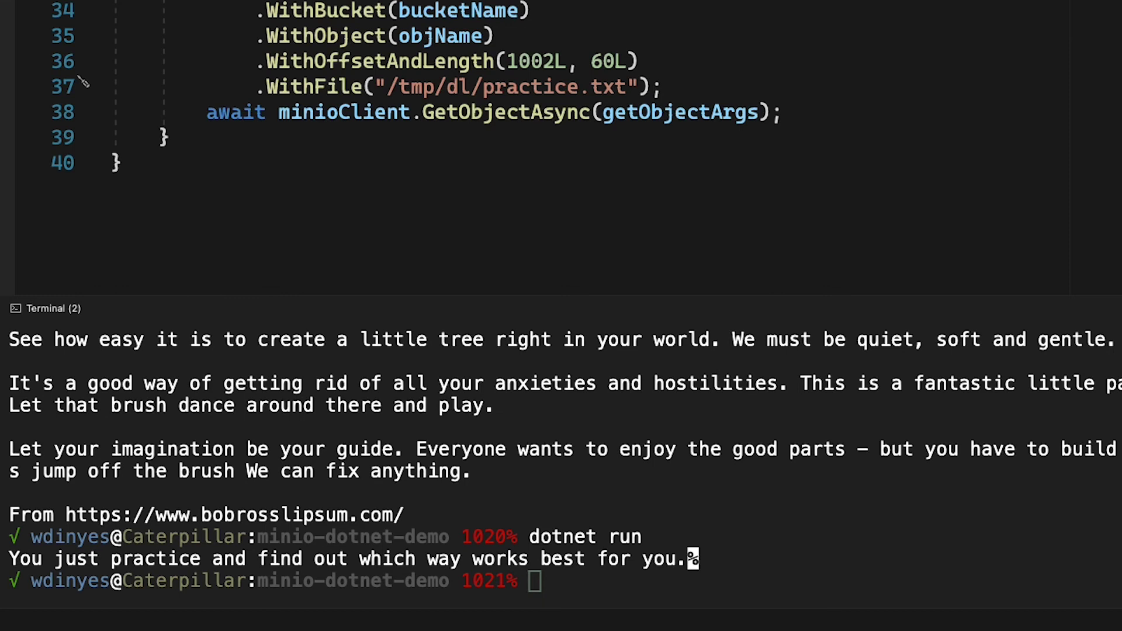
Rerun dotnet run from history, which now prints nothing to the terminal.
click(797, 537)
key(Up)
key(Return)
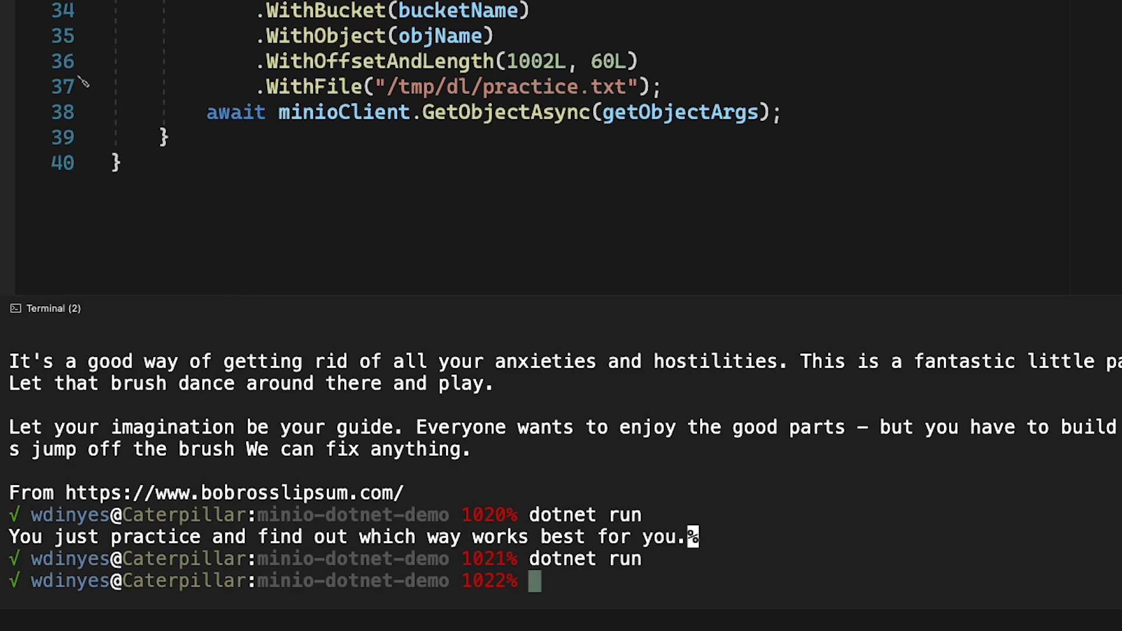
text(more /)
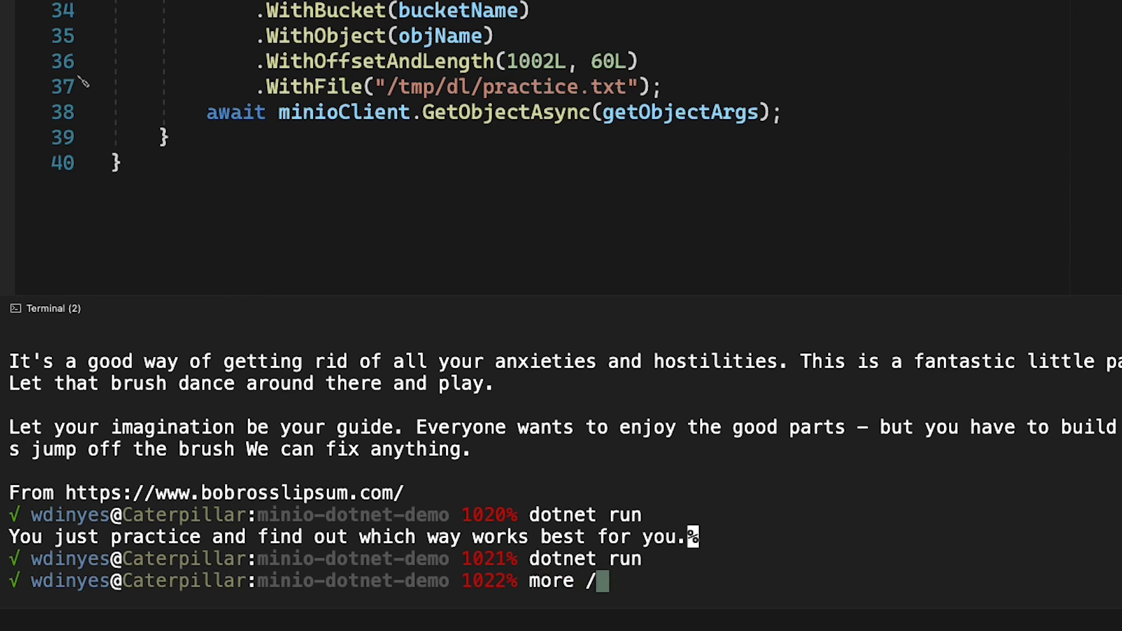
text(tmp/d)
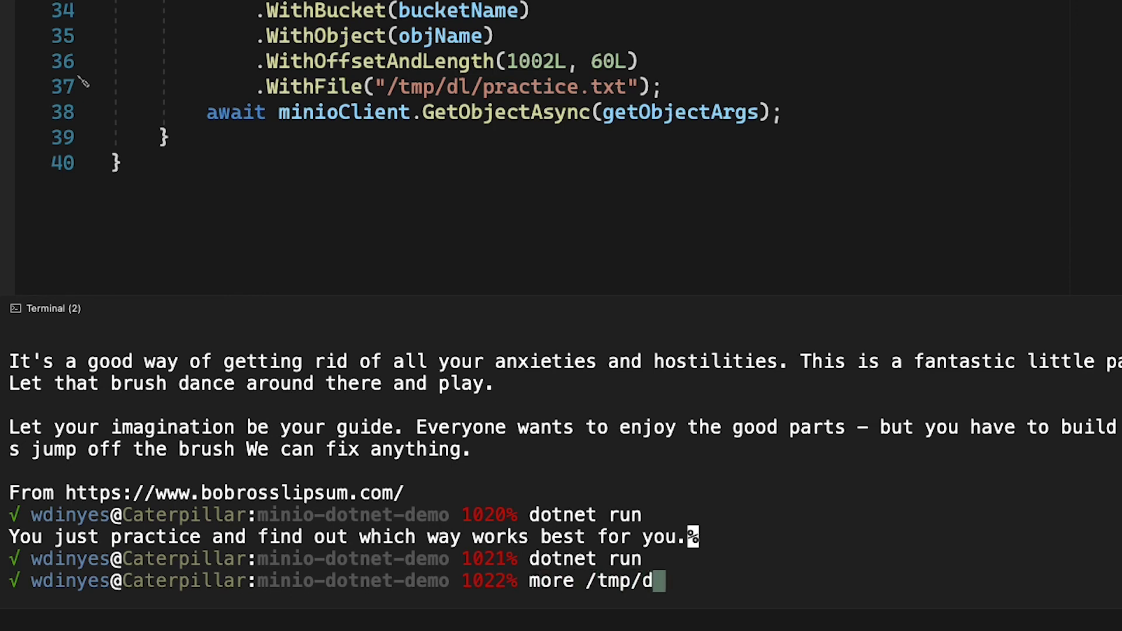
text(l/p)
Show /tmp/dl/practice.txt with more to confirm it holds the 60-byte sentence.
key(Tab)
key(Return)
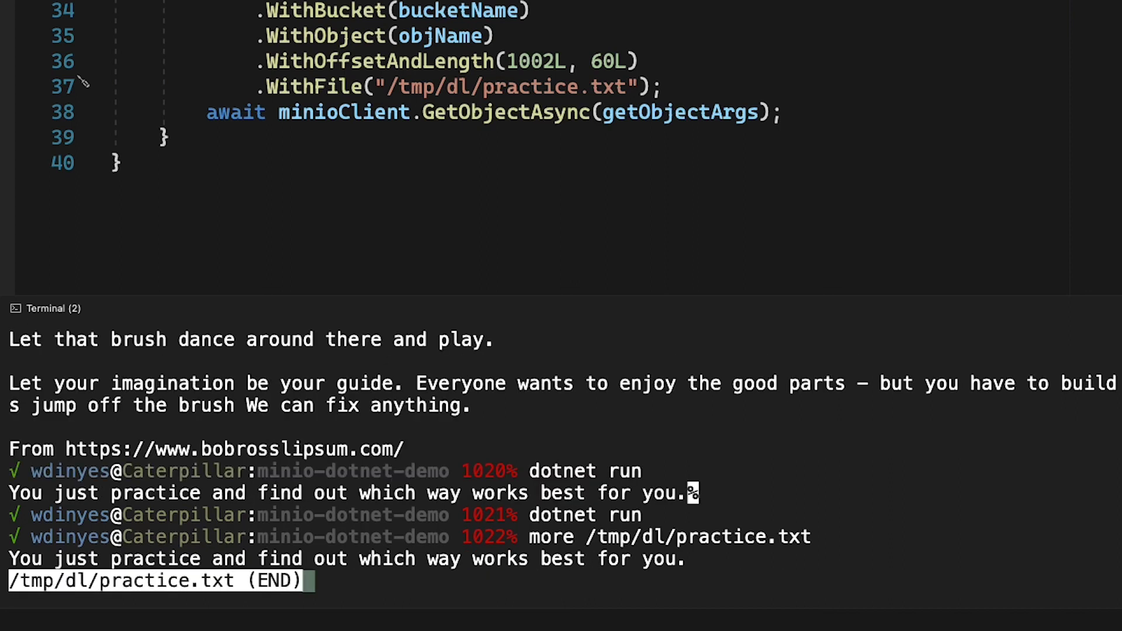